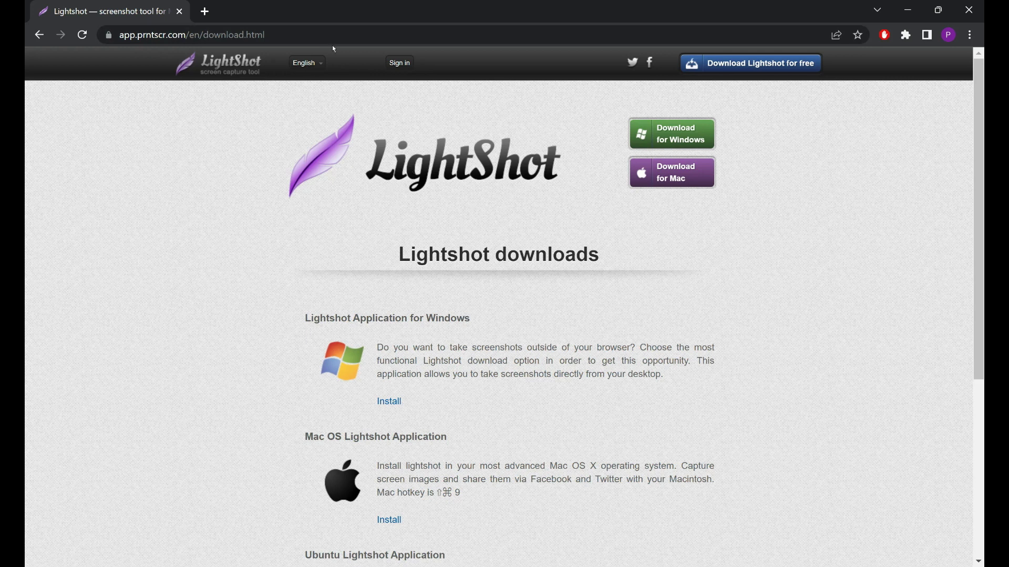
Download the Lightshot installer for Windows from app.prntscr.com and launch setup-lightshot.exe
click(358, 36)
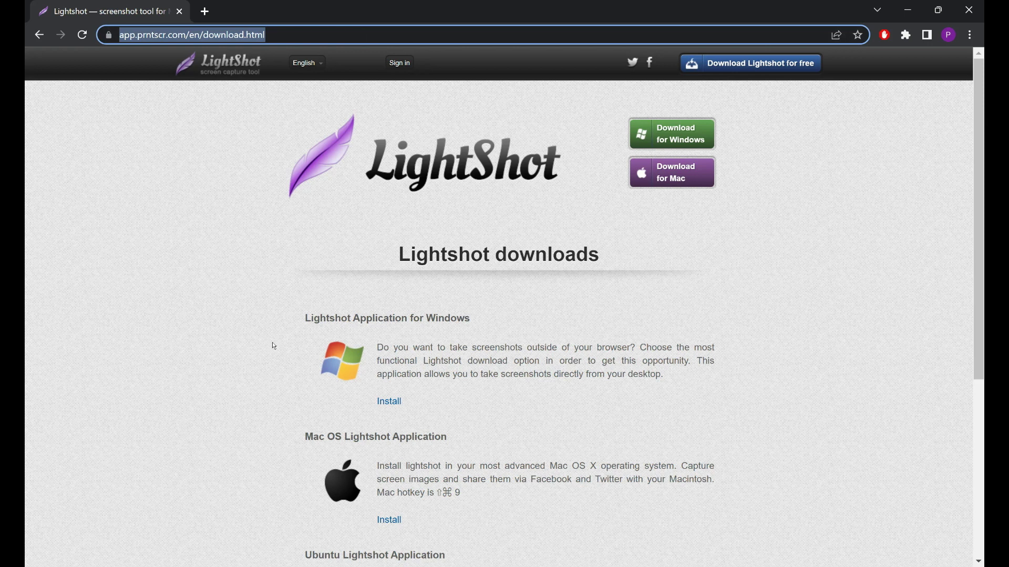
click(228, 319)
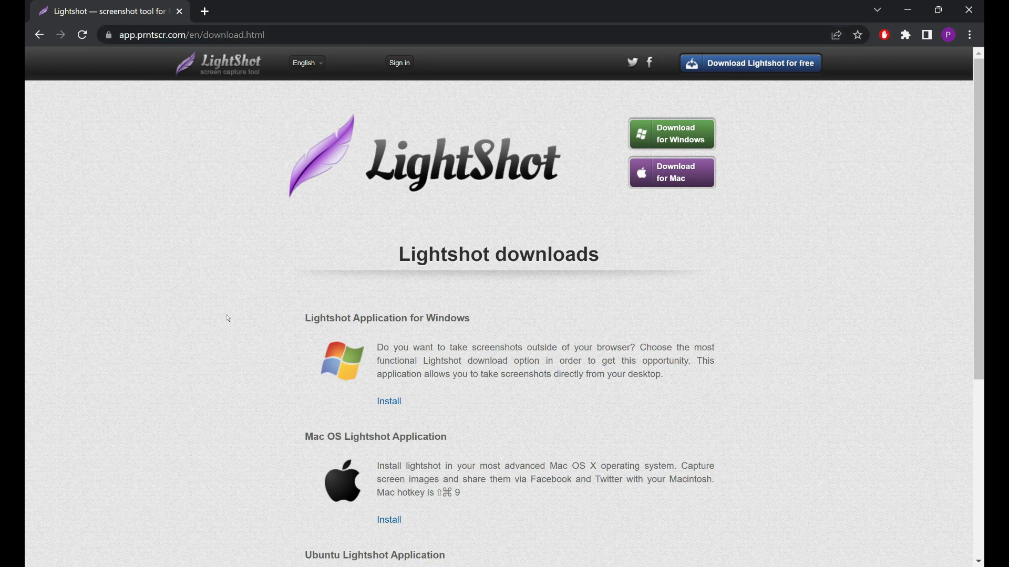
click(672, 134)
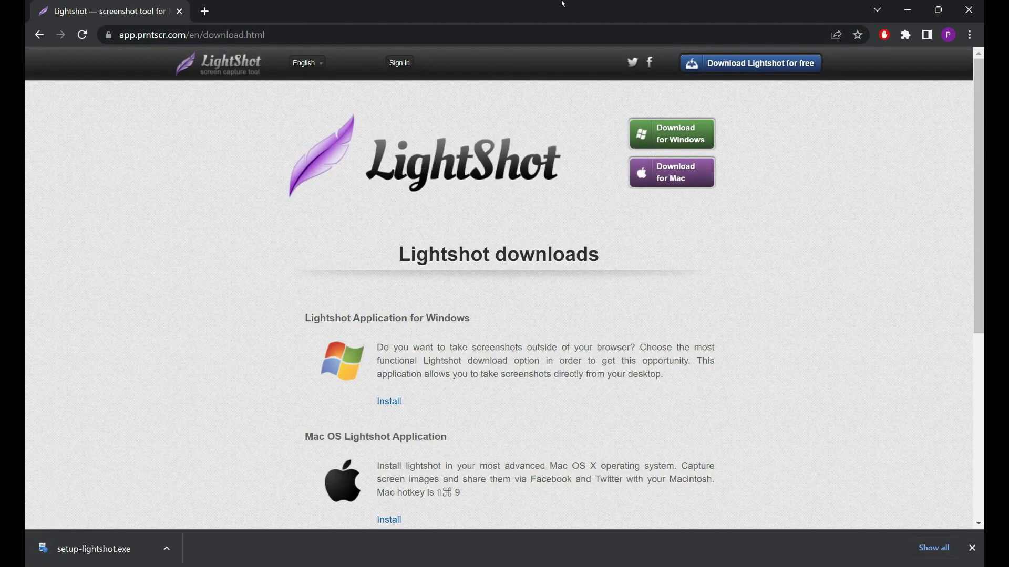
click(84, 549)
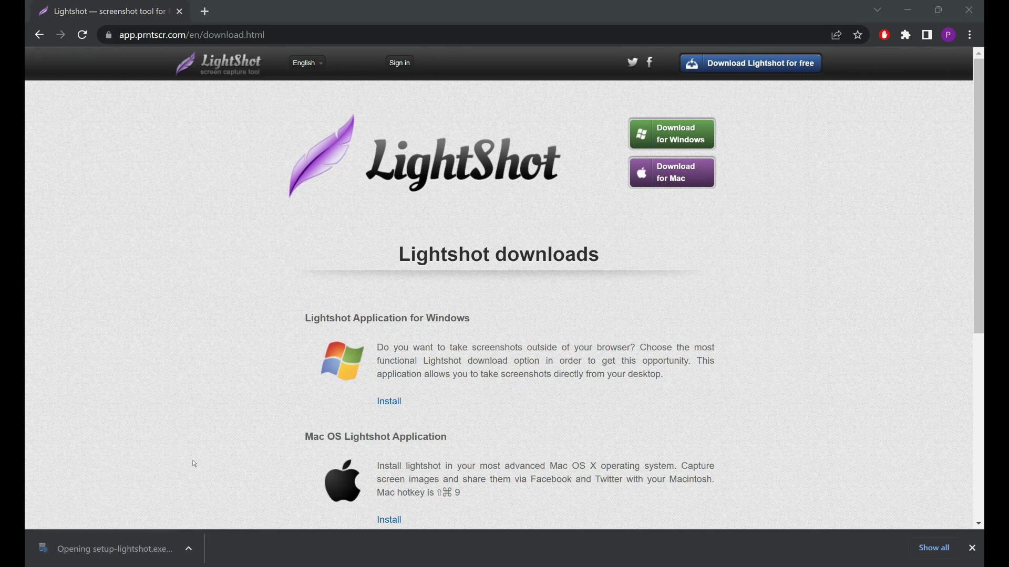
Try to install Lightshot up to the Preparing to Install page, and exit the setup
click(516, 321)
click(415, 356)
click(580, 393)
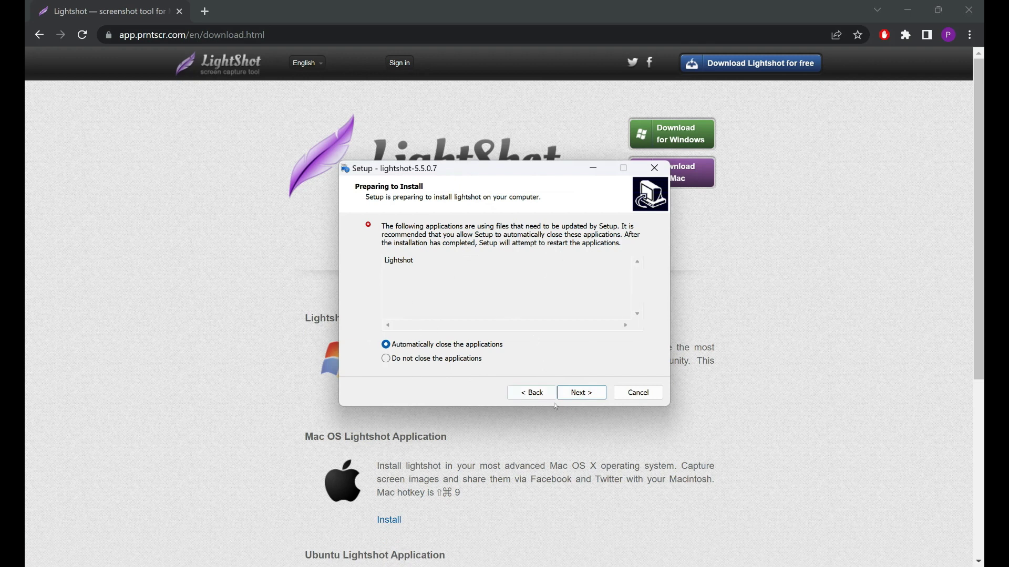
click(646, 398)
click(550, 361)
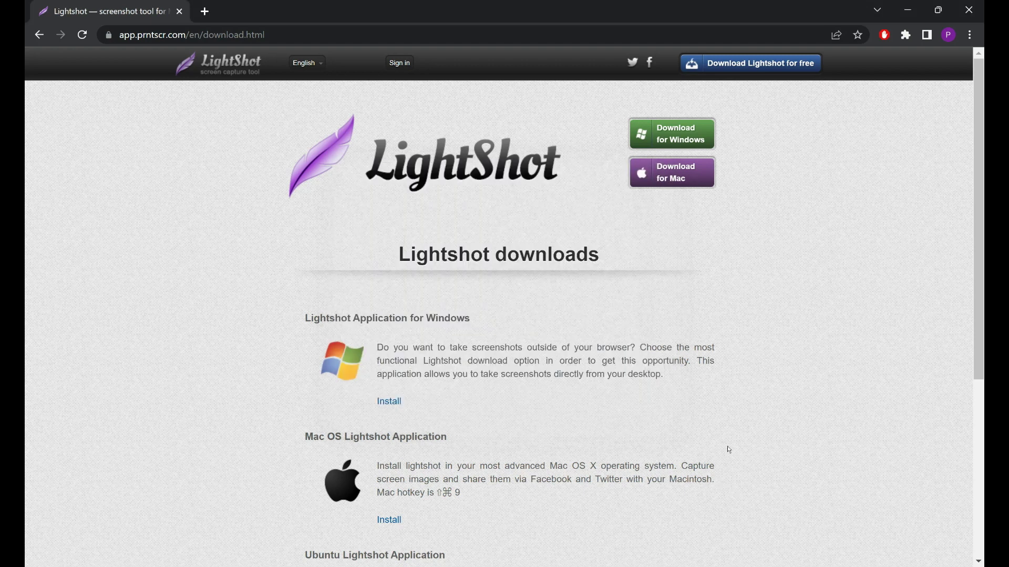
Capture an area of about 1662x963 from the logo to the Windows section, upload it, and copy its link
click(798, 566)
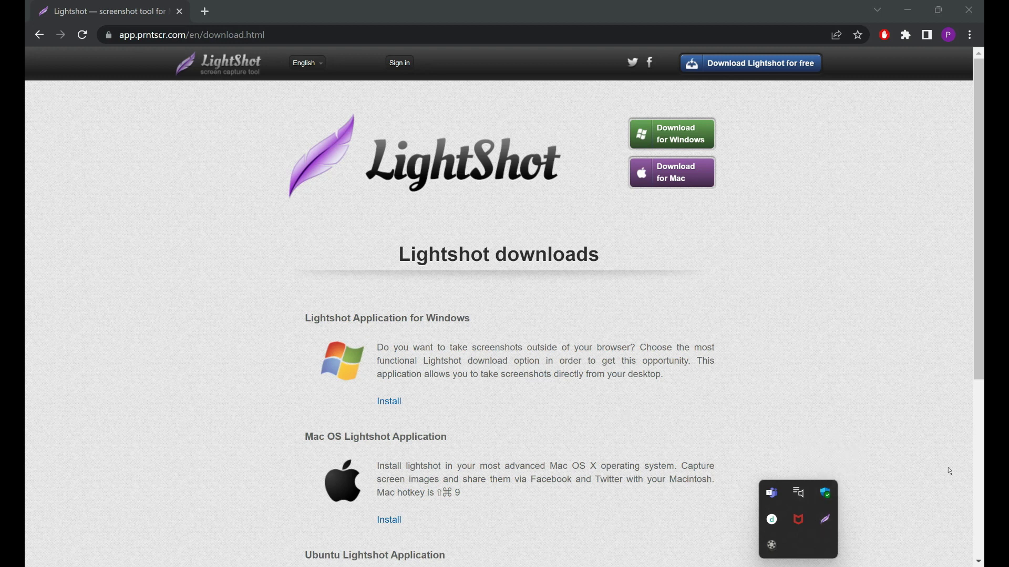
click(826, 520)
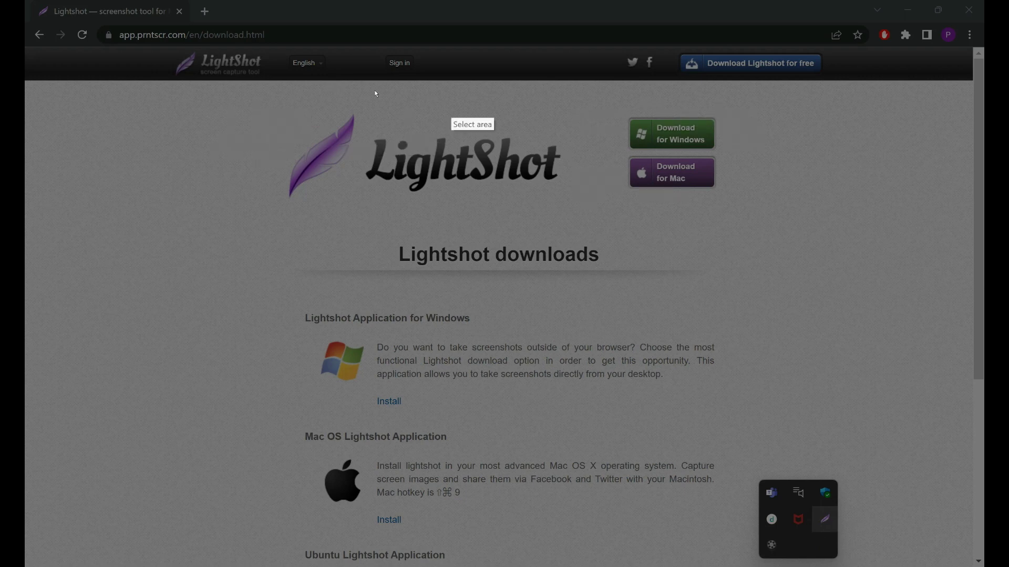
drag(230, 105, 787, 428)
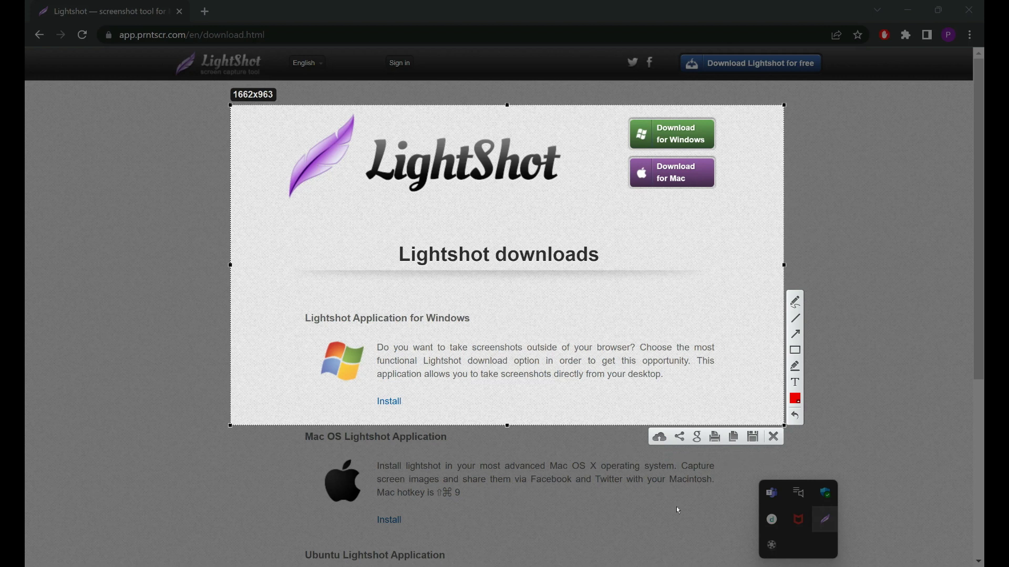
click(664, 444)
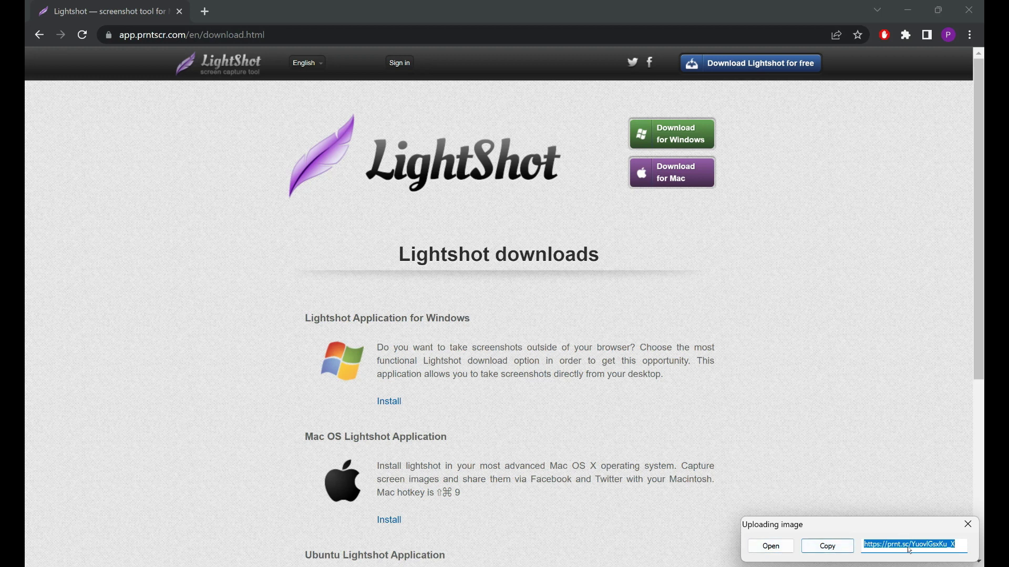
click(828, 546)
Open the copied screenshot link in a new browser tab and examine the whole uploaded image
click(208, 6)
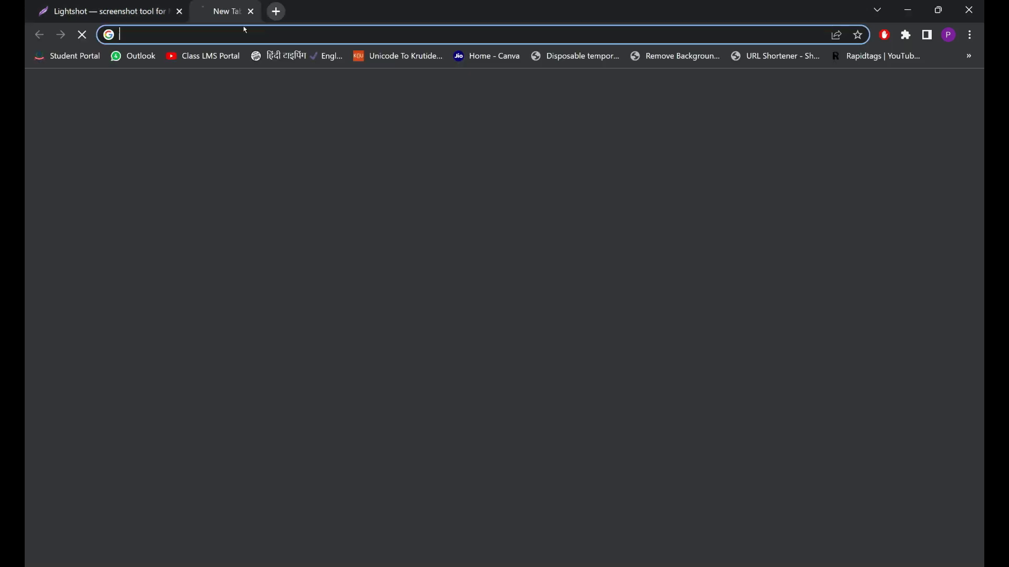
key(ctrl+v)
key(Return)
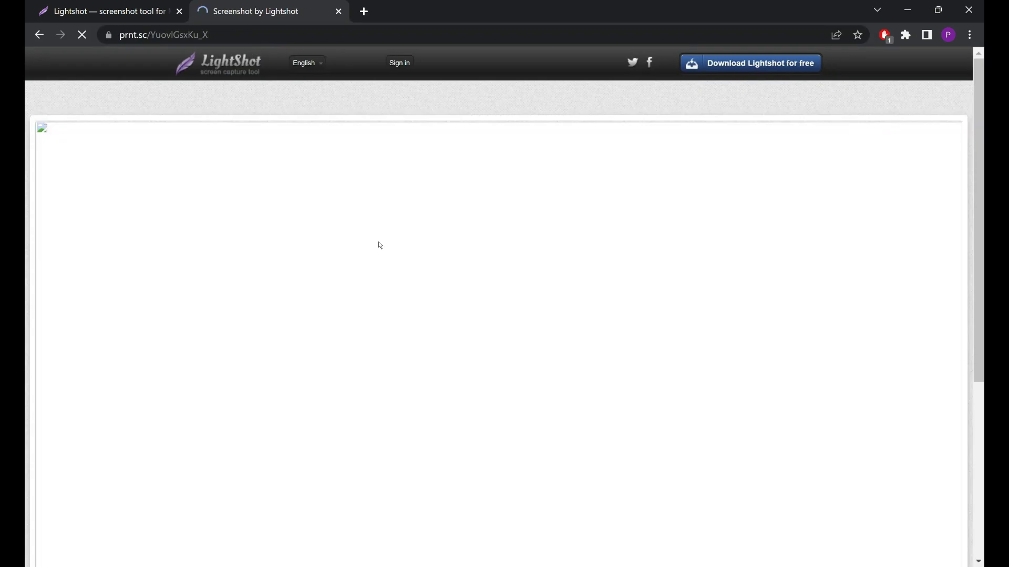
scroll(483, 268, down, 5)
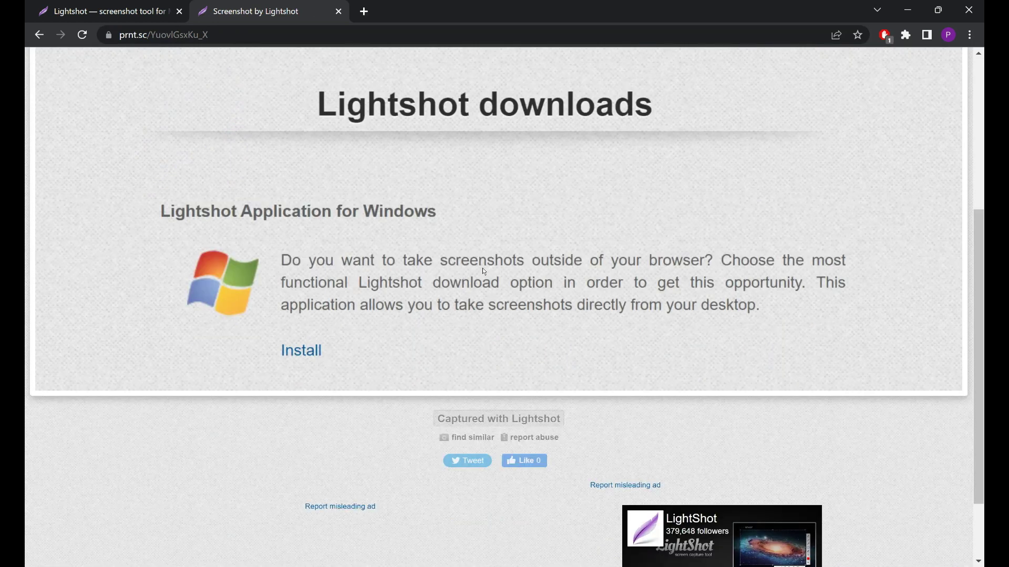
scroll(513, 233, up, 4)
ctrl+scroll(484, 226, up, 1)
ctrl+scroll(484, 229, down, 1)
ctrl+scroll(484, 230, down, 1)
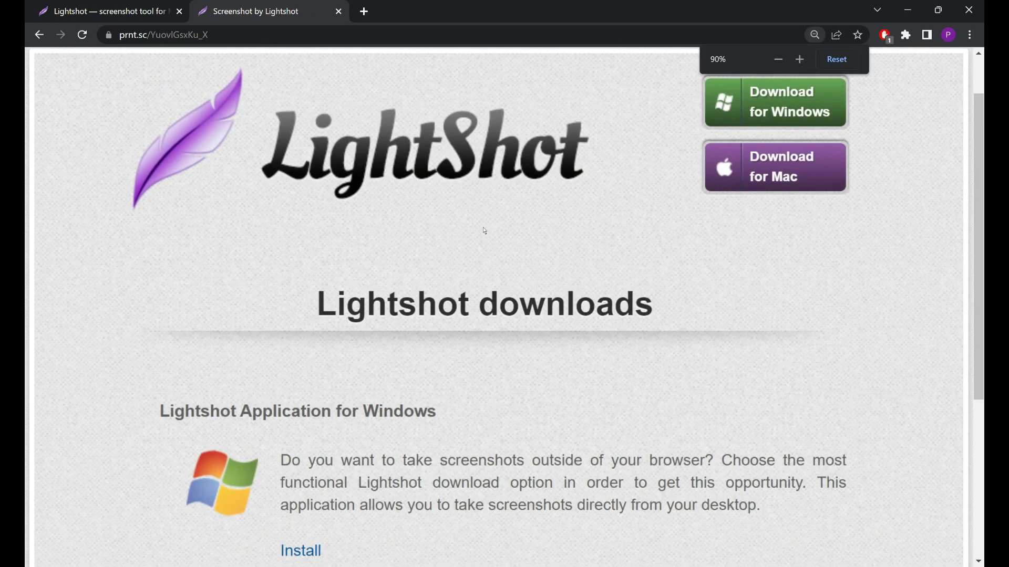
ctrl+scroll(484, 230, down, 5)
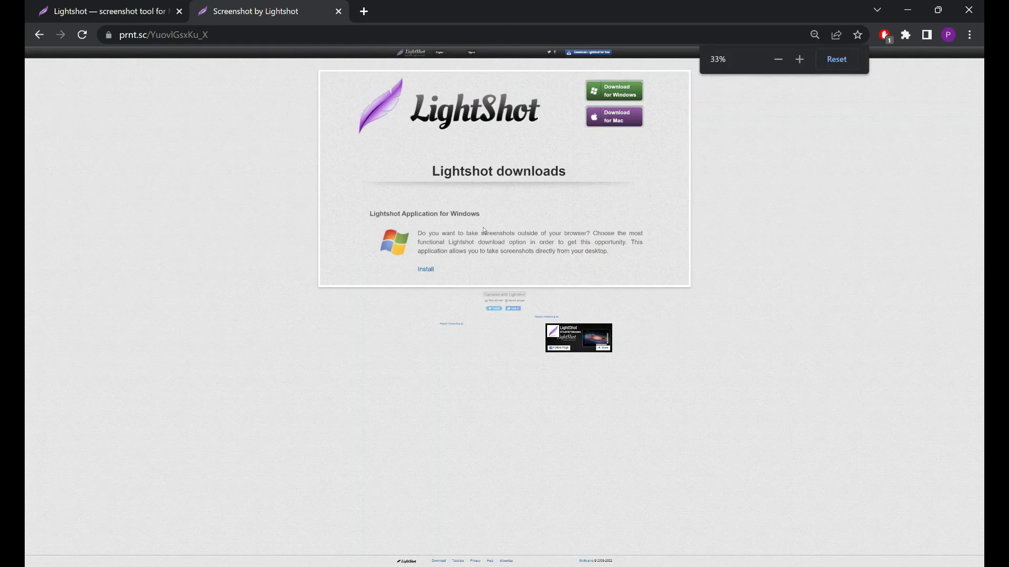
Return to the Lightshot downloads page and review Lightshot's general, hotkey, format and proxy options
key(ctrl+shift+Tab)
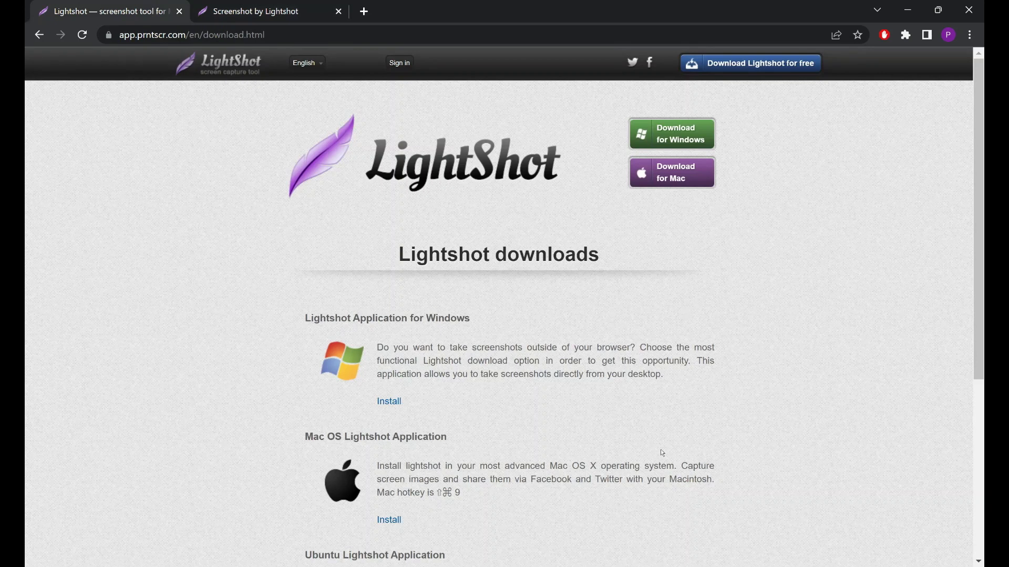
click(824, 519)
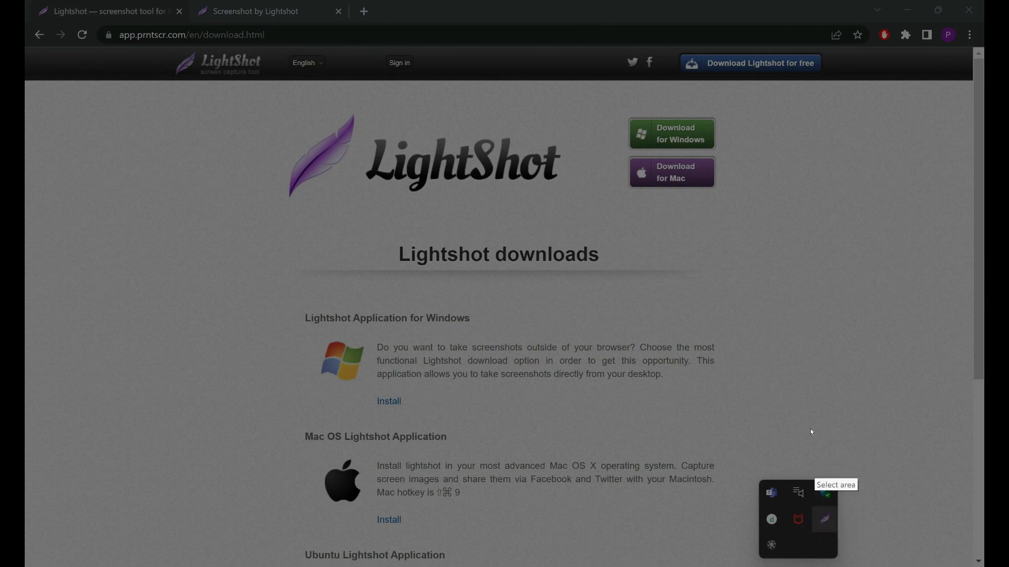
key(Escape)
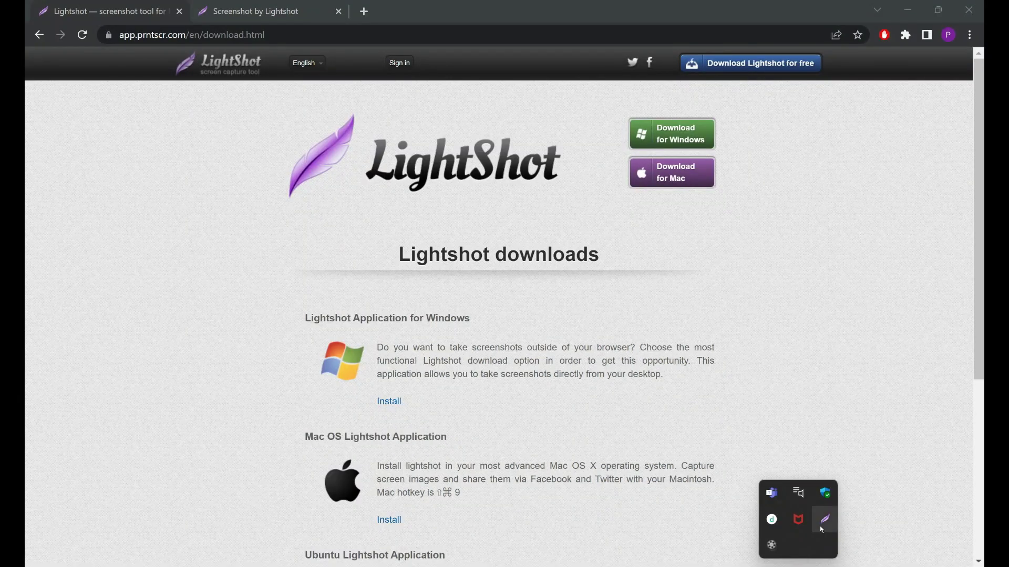
right_click(823, 527)
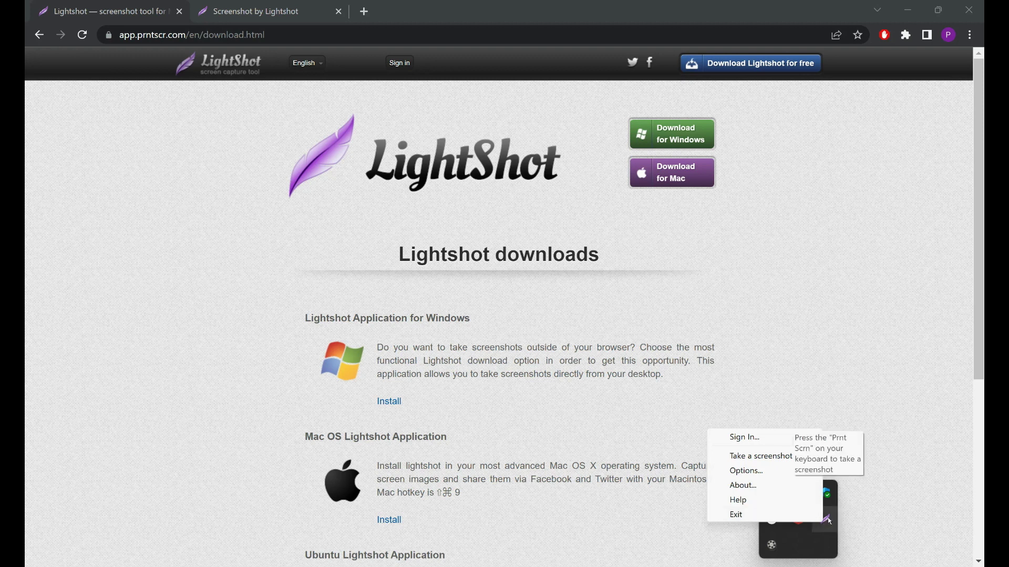
click(758, 473)
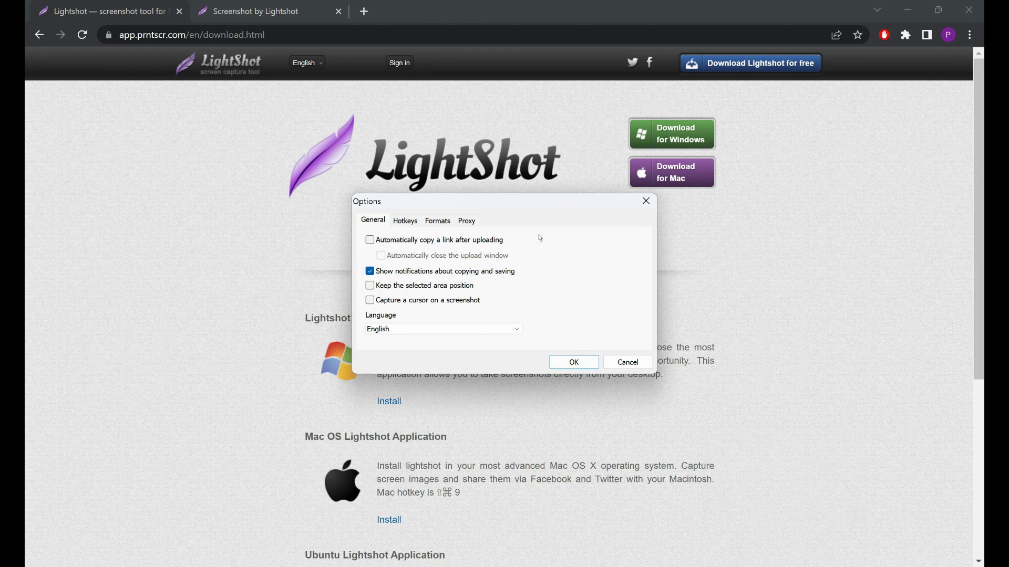
click(406, 221)
click(438, 220)
click(467, 221)
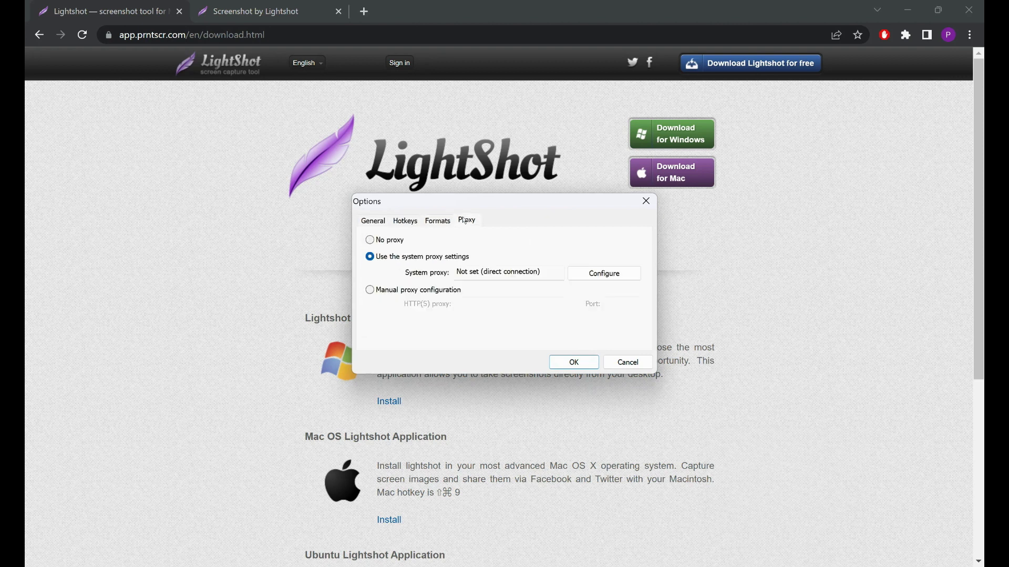
click(437, 226)
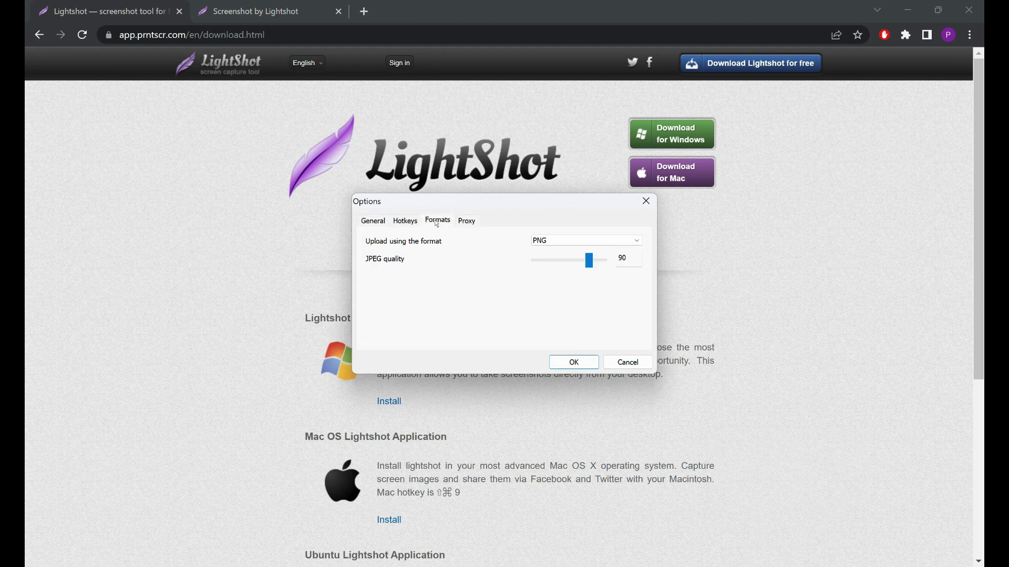
Try switching the instant fullscreen upload and general hotkeys on and off, and close the options without saving
click(408, 223)
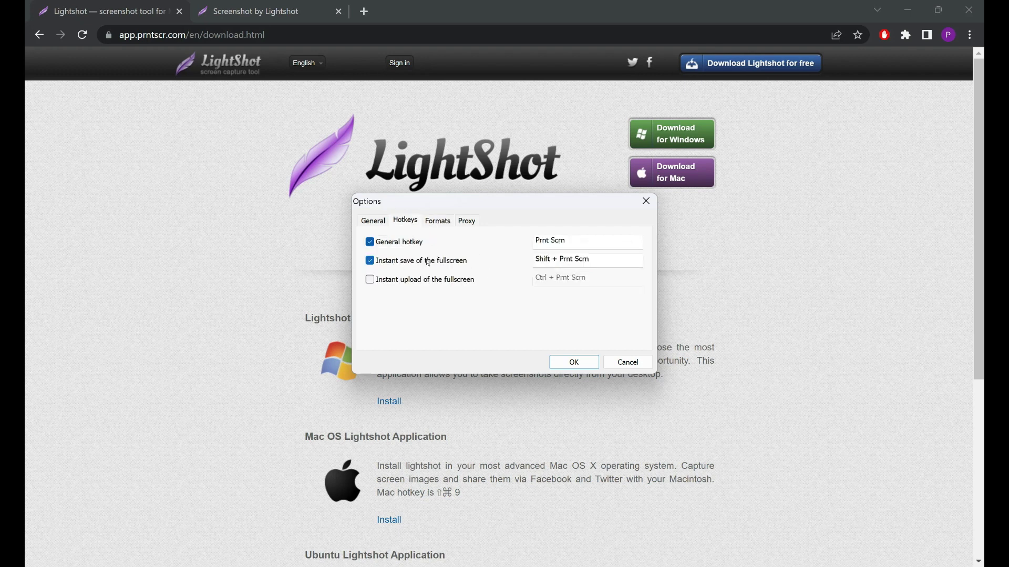
click(370, 280)
click(582, 278)
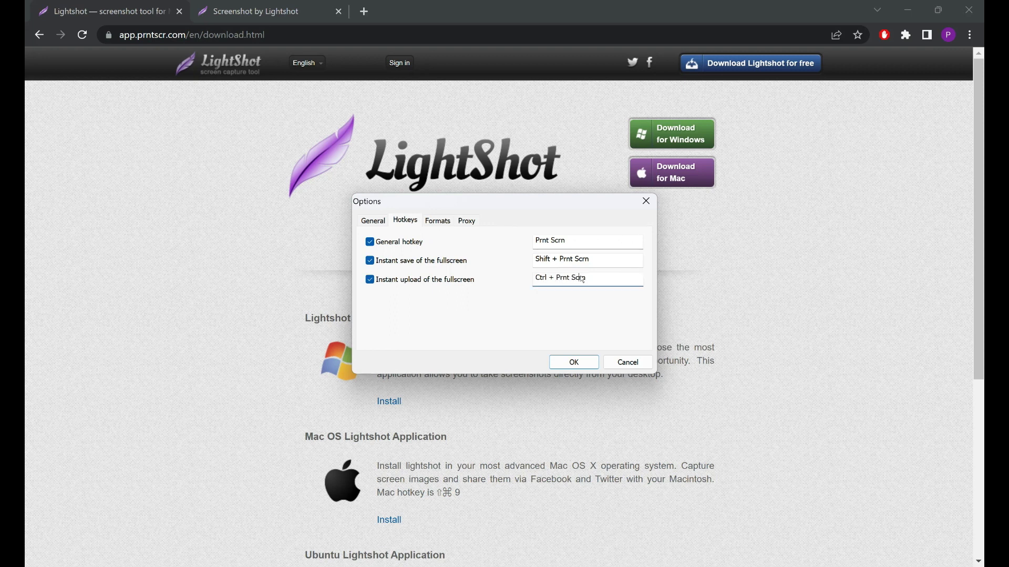
click(369, 280)
click(370, 243)
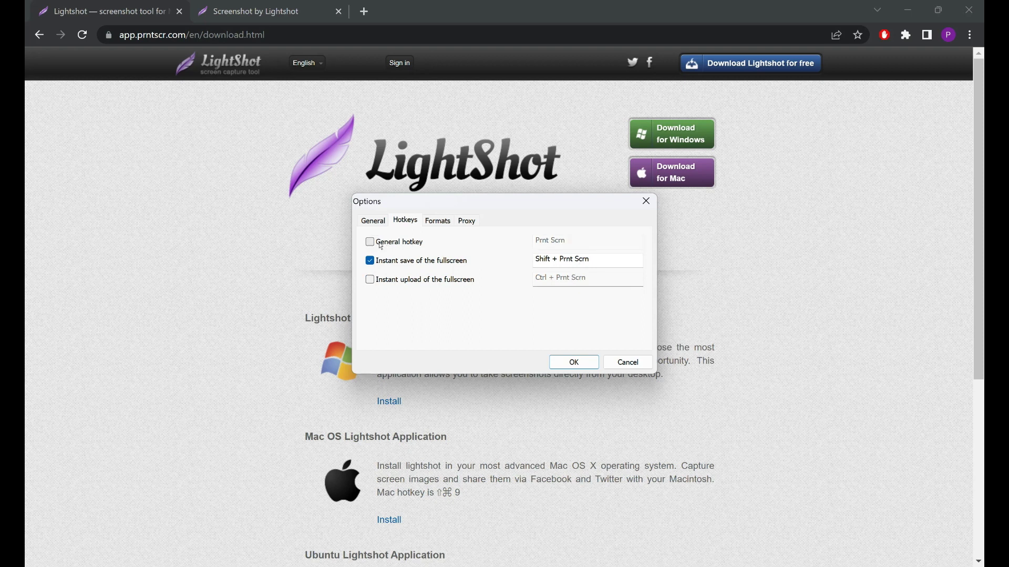
click(376, 243)
click(591, 241)
drag(589, 242, 532, 242)
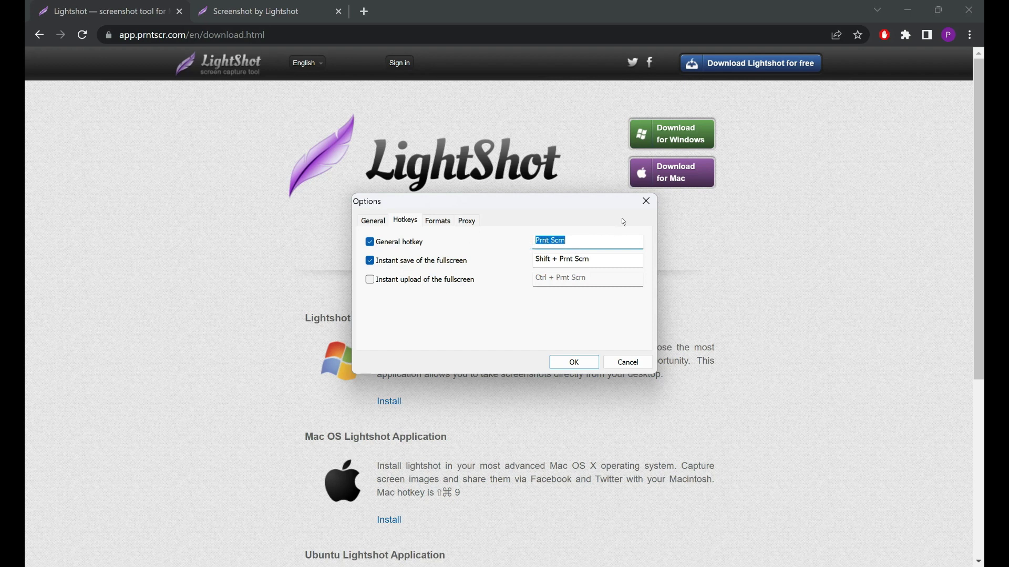
click(646, 201)
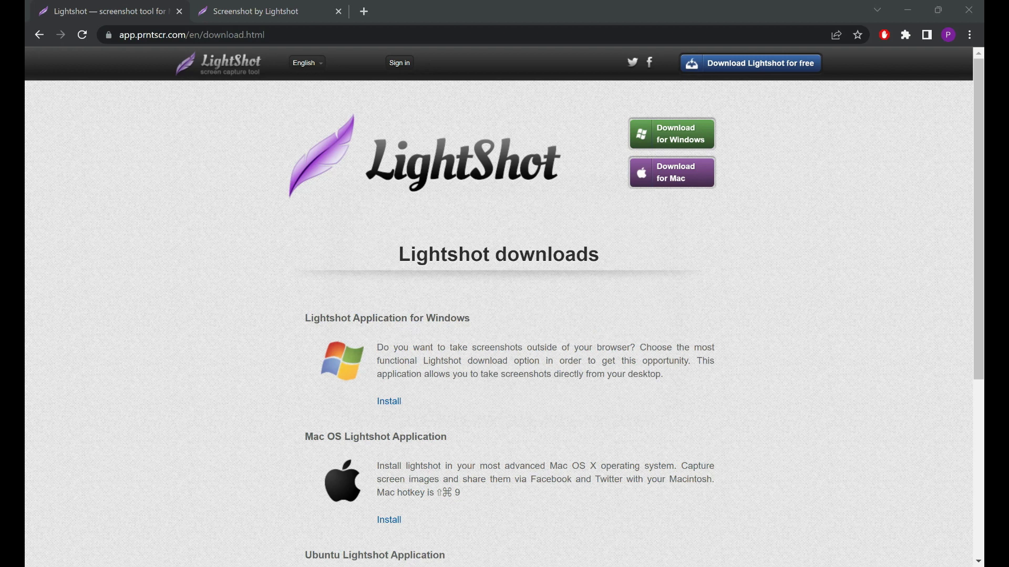
click(798, 566)
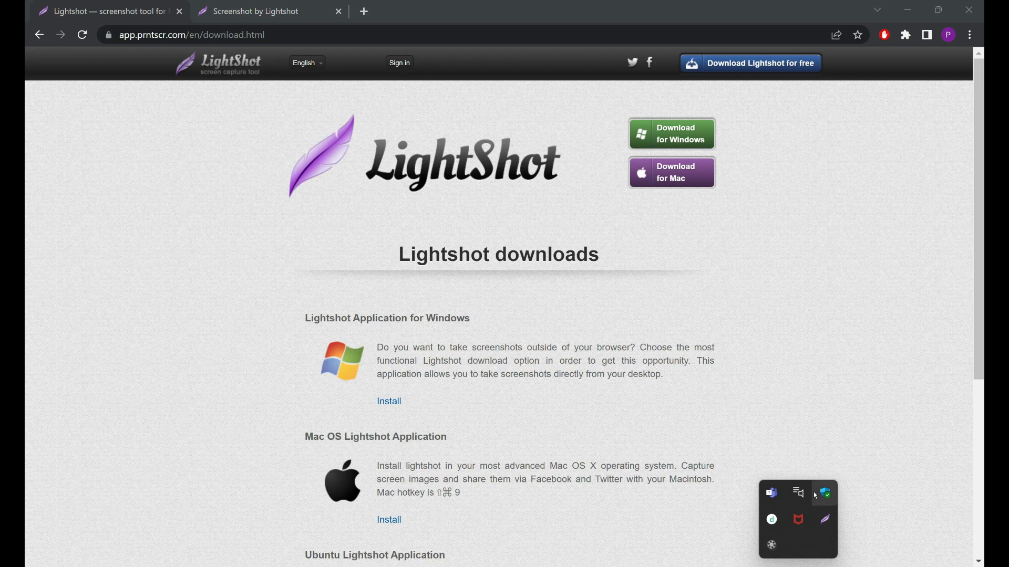
click(823, 375)
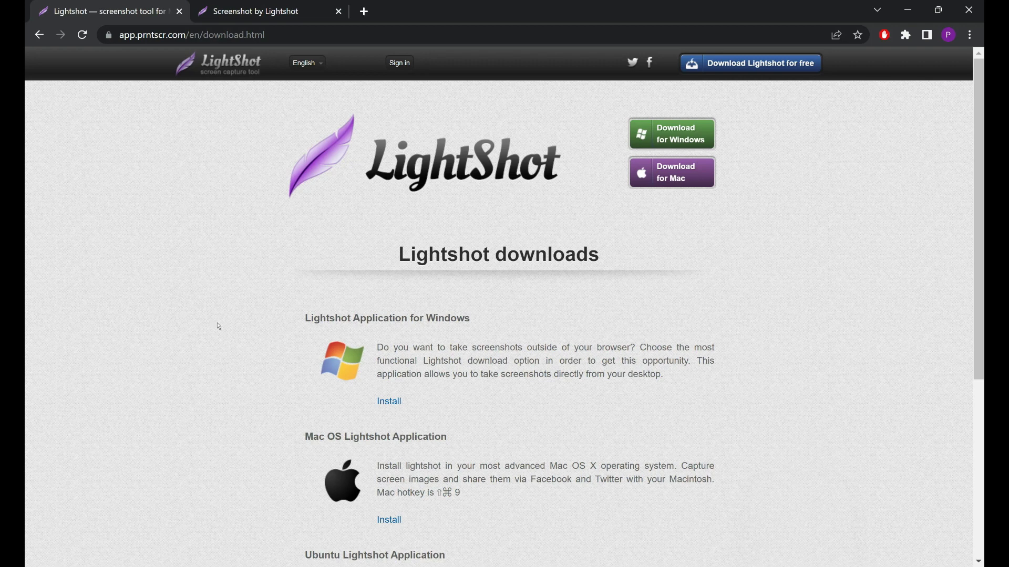
Capture an area of about 1864x1293 from the logo to the Mac OS section and copy it to the clipboard
key(Print)
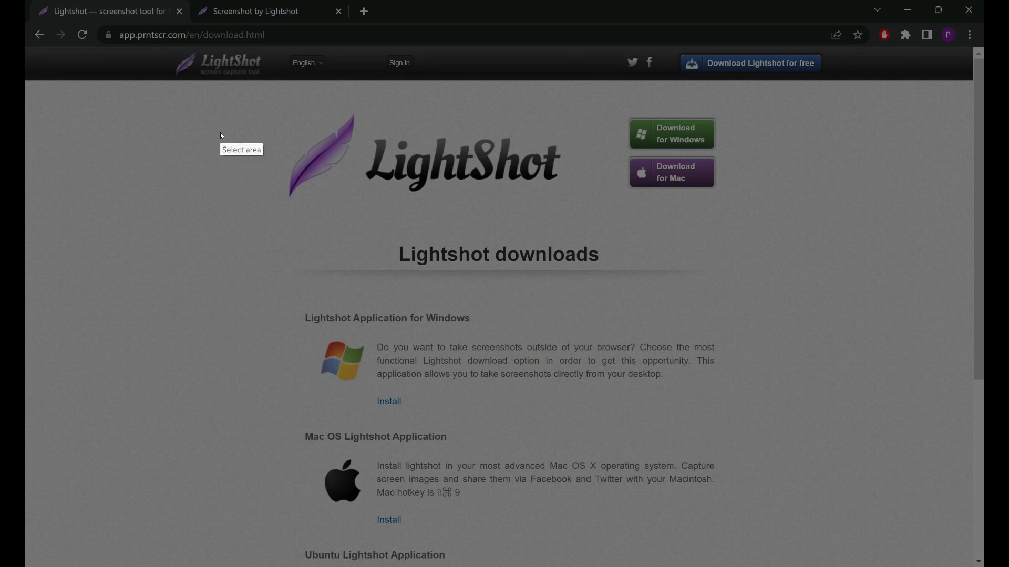
drag(219, 104, 839, 536)
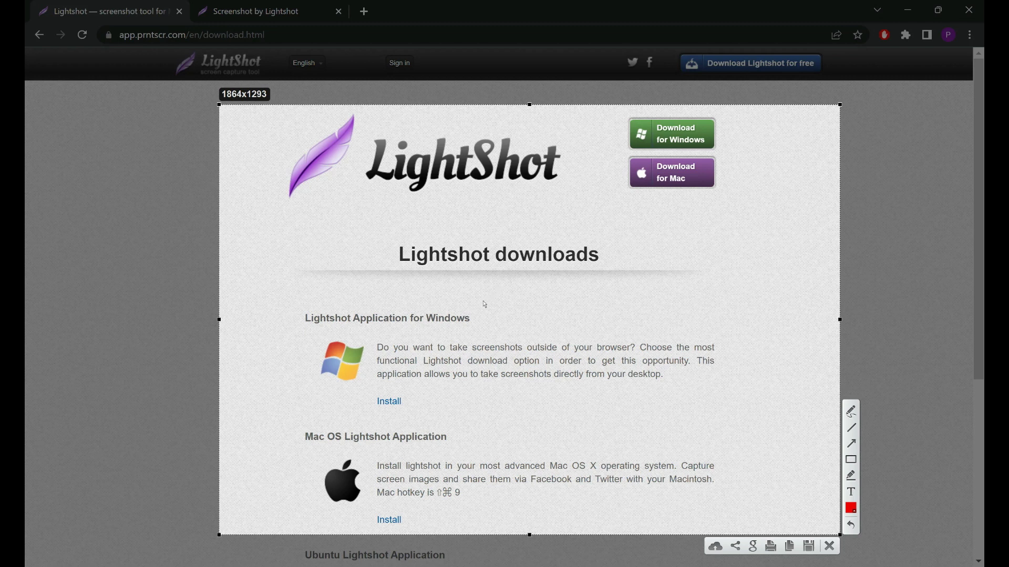
click(737, 548)
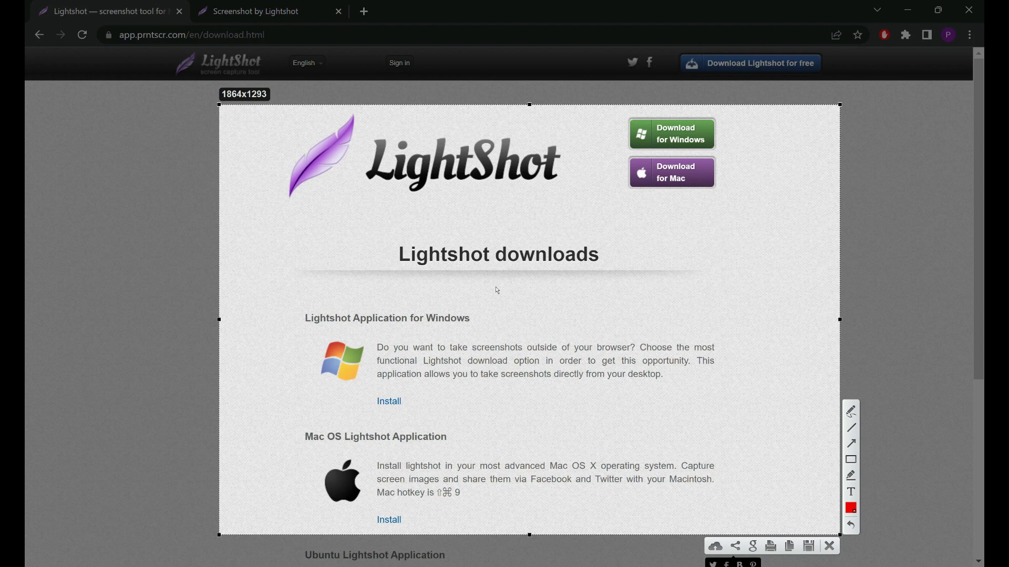
key(Escape)
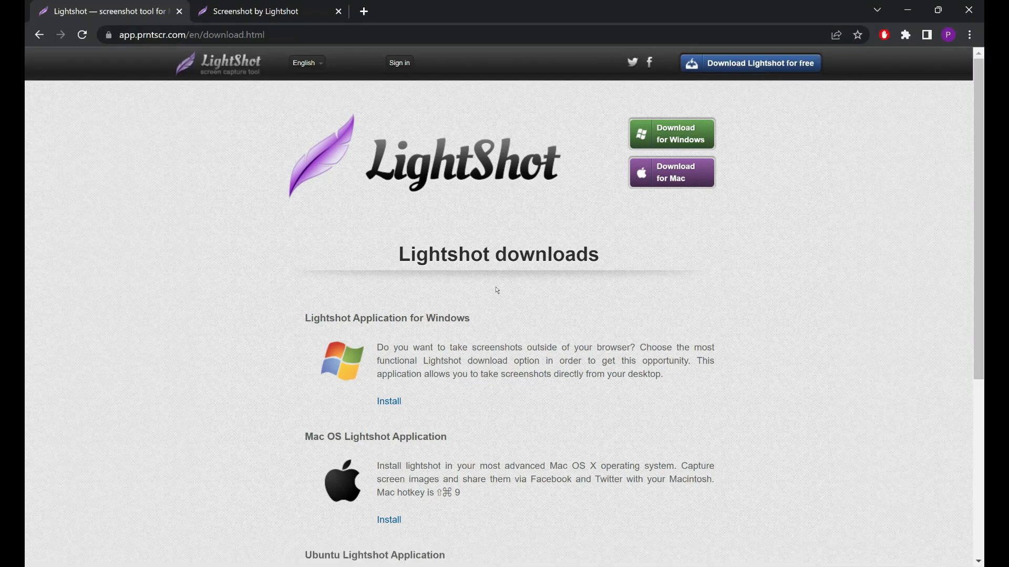
Open Paint, paste the captured image onto the canvas, and minimize the window
key(super+r)
text(mspaint)
key(Return)
key(ctrl+v)
scroll(497, 290, down, 1)
scroll(497, 290, up, 1)
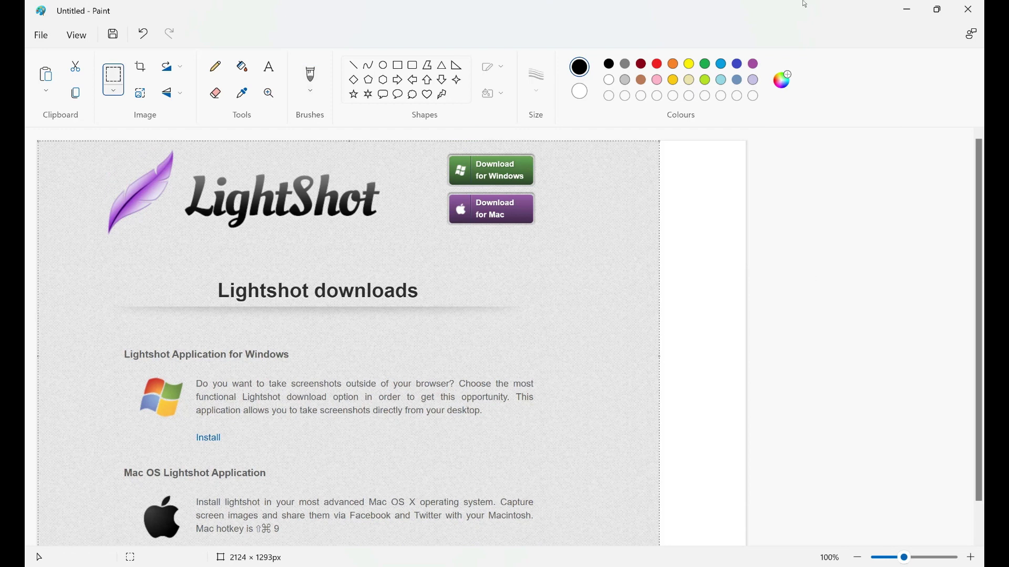
click(907, 9)
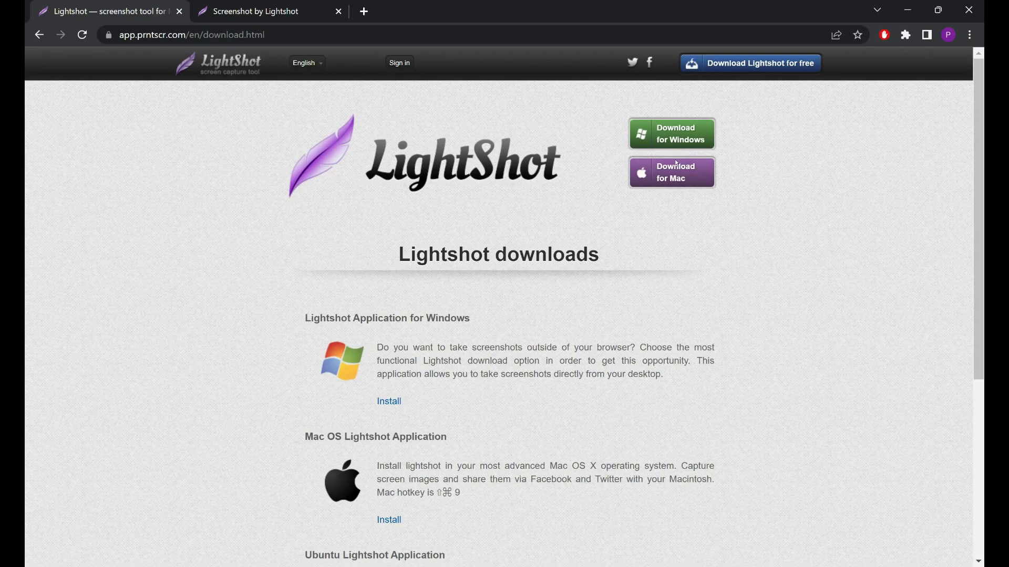
Capture an area of about 1642x995, circle the feather logo in red with the Pen tool, and close the capture
key(Print)
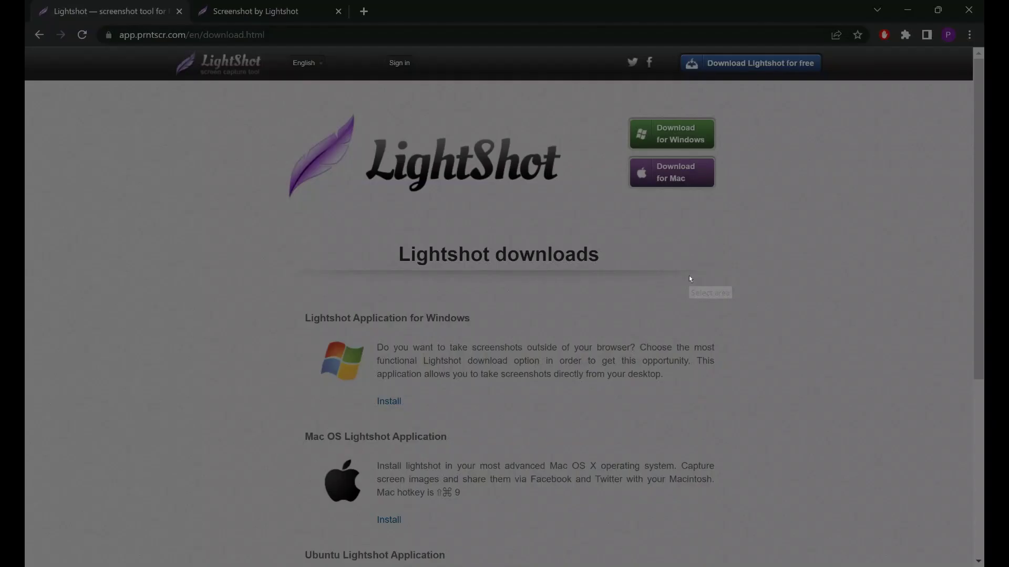
drag(238, 97, 785, 427)
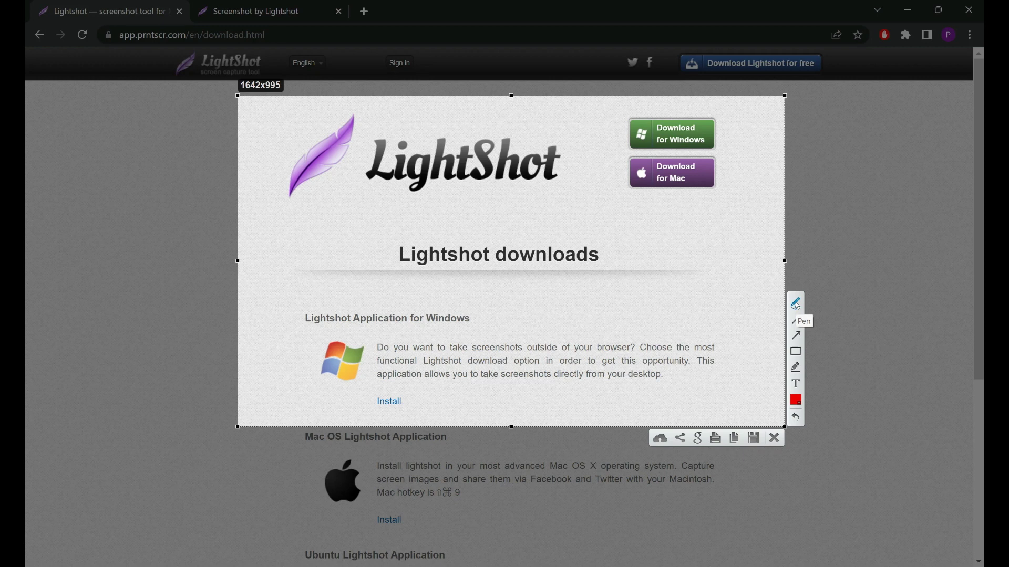
click(798, 367)
click(797, 305)
mouse_move(370, 111)
mouse_down()
mouse_move(275, 153)
mouse_move(286, 216)
mouse_move(364, 161)
mouse_move(367, 110)
mouse_up()
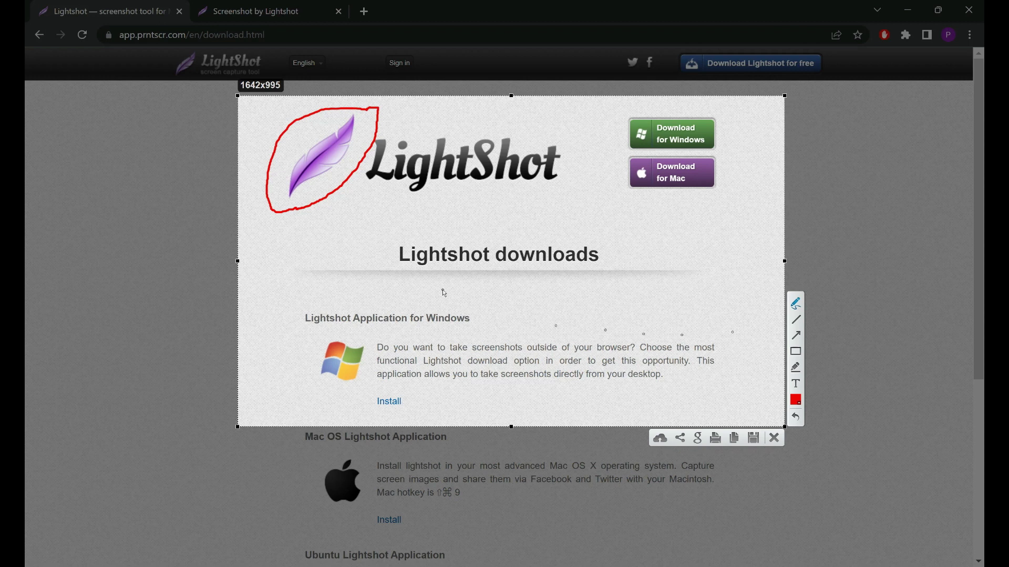
key(Escape)
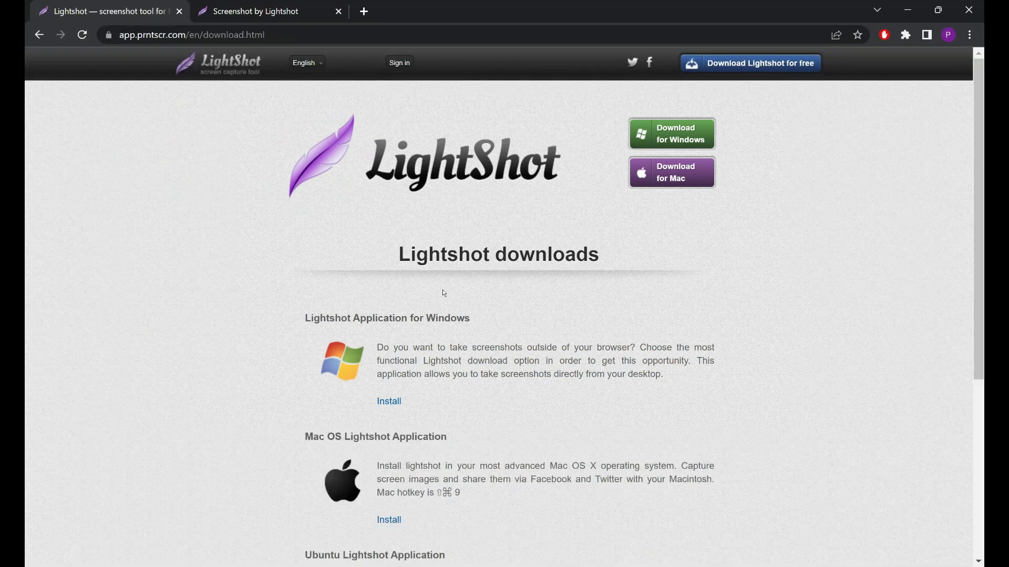